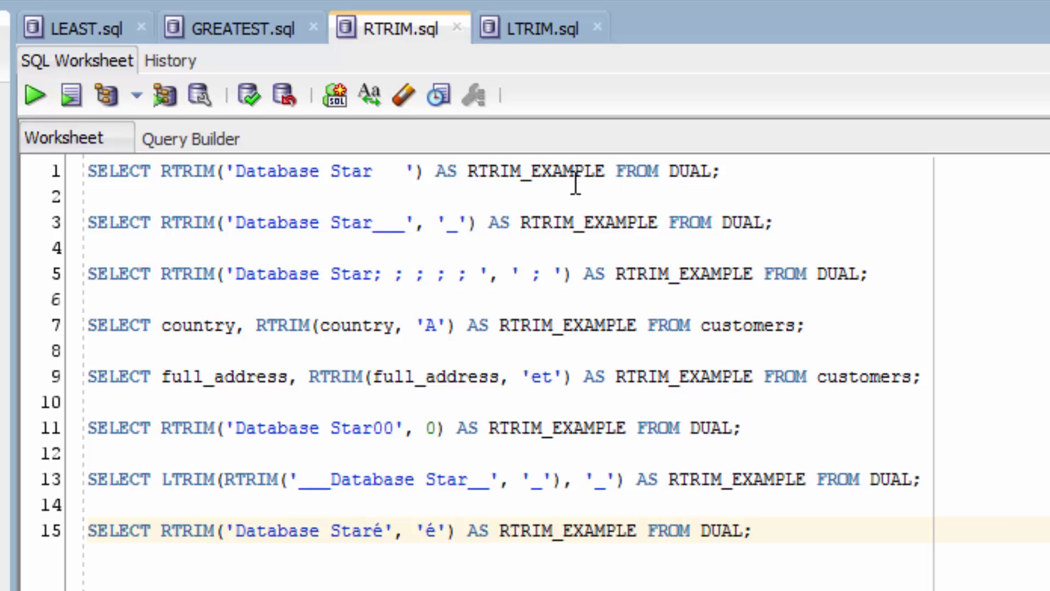
# - Run the trailing-space and underscore RTRIM queries, each returning Database Star
pyautogui.click(153, 172)
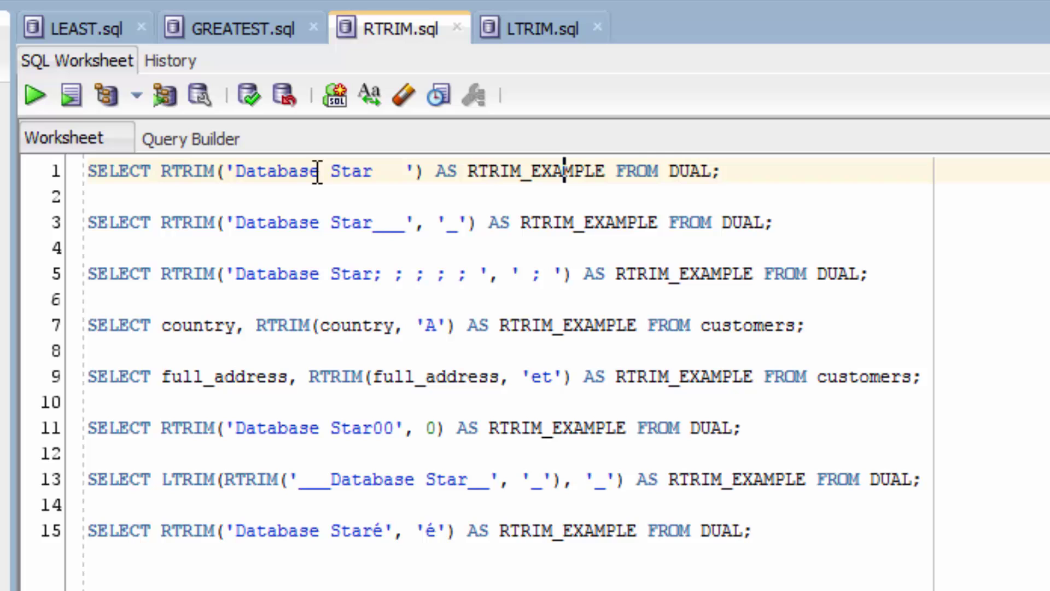
pyautogui.click(376, 172)
pyautogui.moveTo(376, 172); pyautogui.dragTo(421, 172)
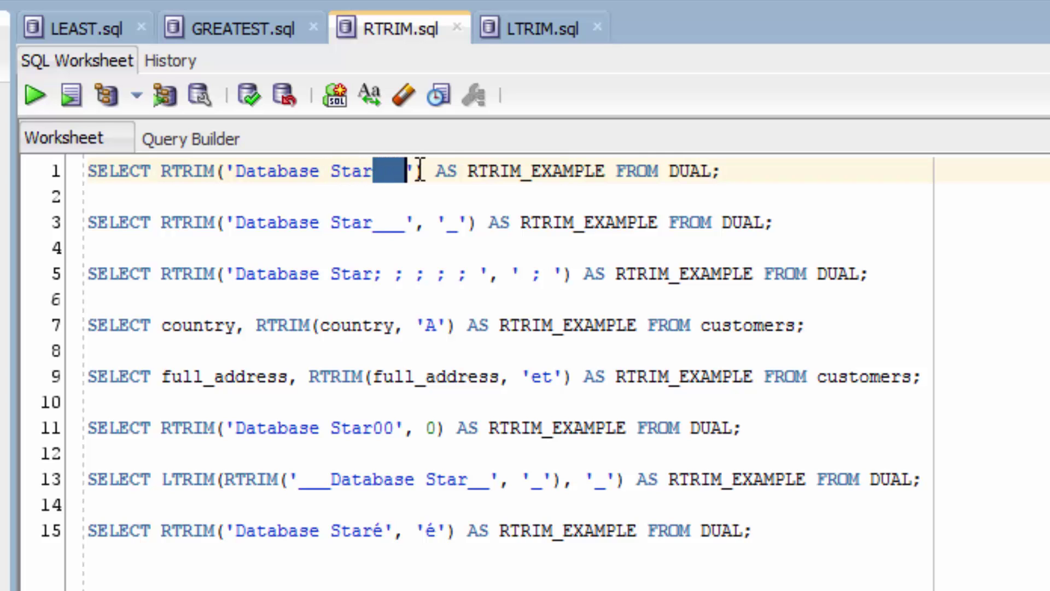
pyautogui.click(447, 172)
pyautogui.hotkey('ctrl', 'Return')
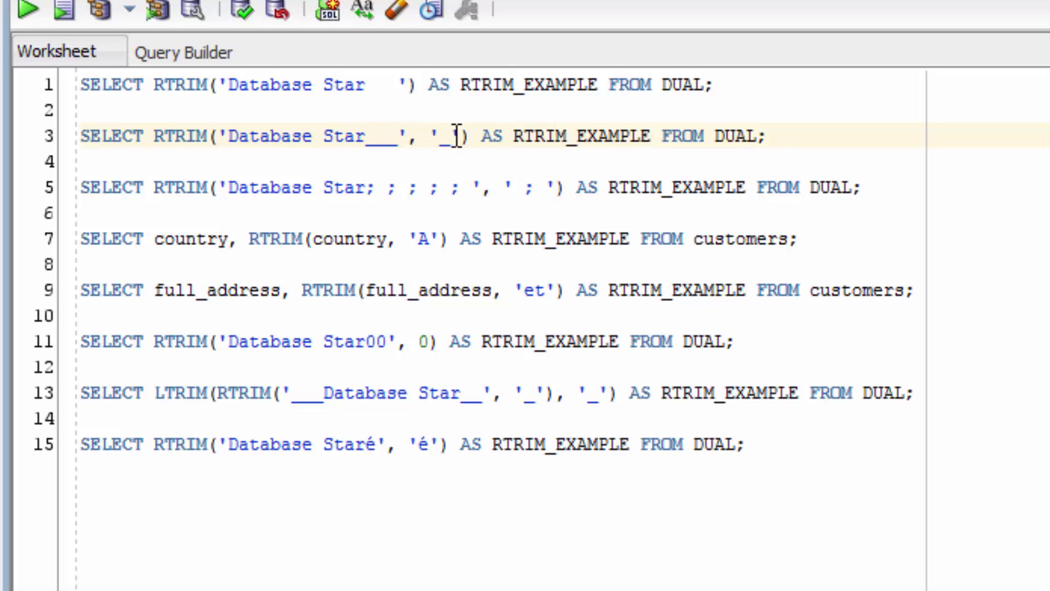
pyautogui.hotkey('ctrl', 'Return')
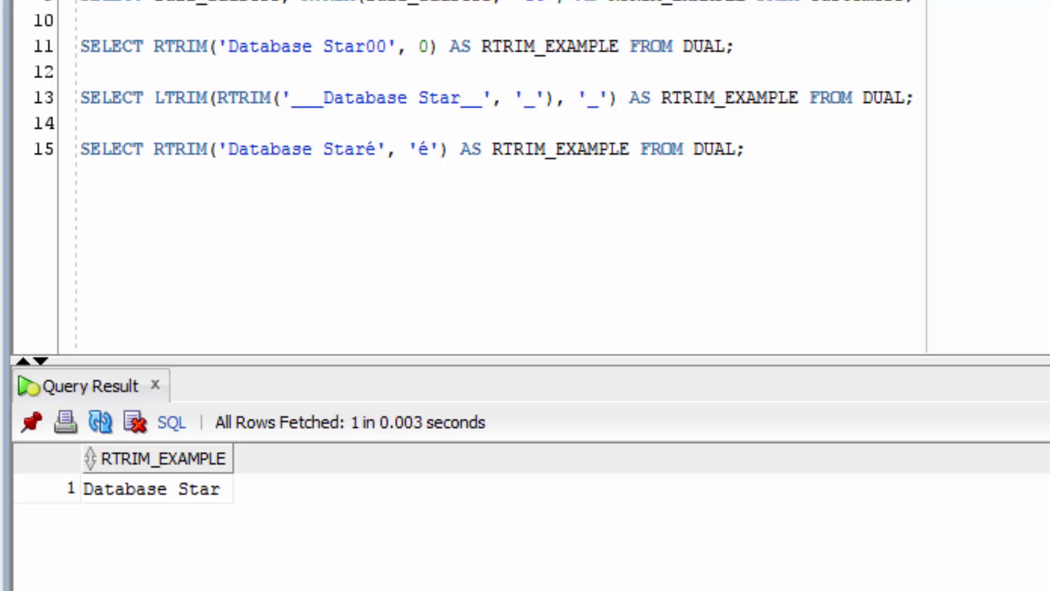
# - Review the semicolon-and-space trim set on line 5 and run it, returning Database Star
pyautogui.click(663, 40)
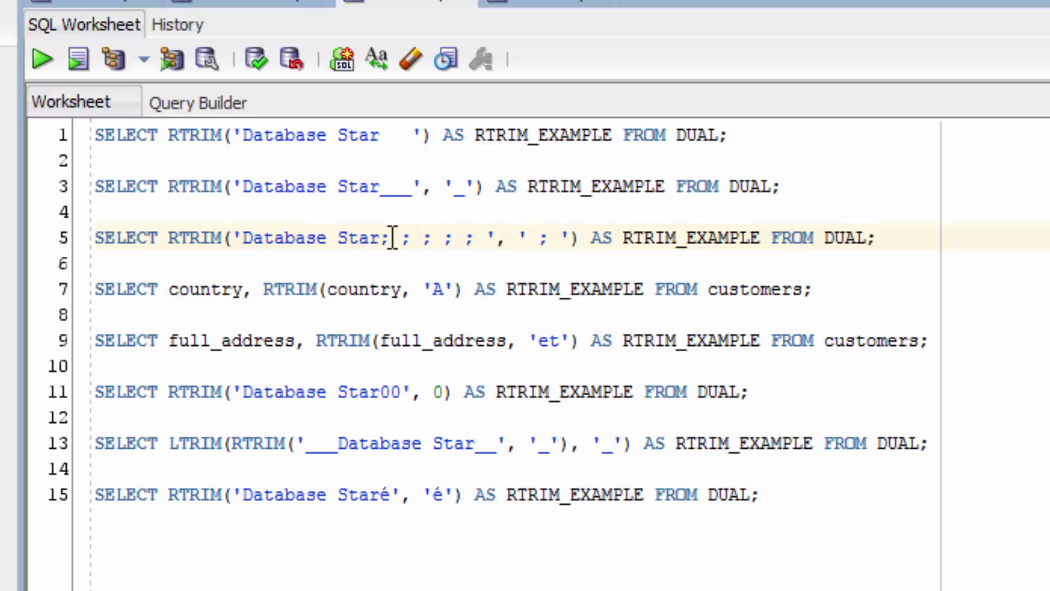
pyautogui.click(529, 239)
pyautogui.press('Right')
pyautogui.press('Right')
pyautogui.press('Right')
pyautogui.press('Right')
pyautogui.press('Right')
pyautogui.hotkey('ctrl', 'Return')
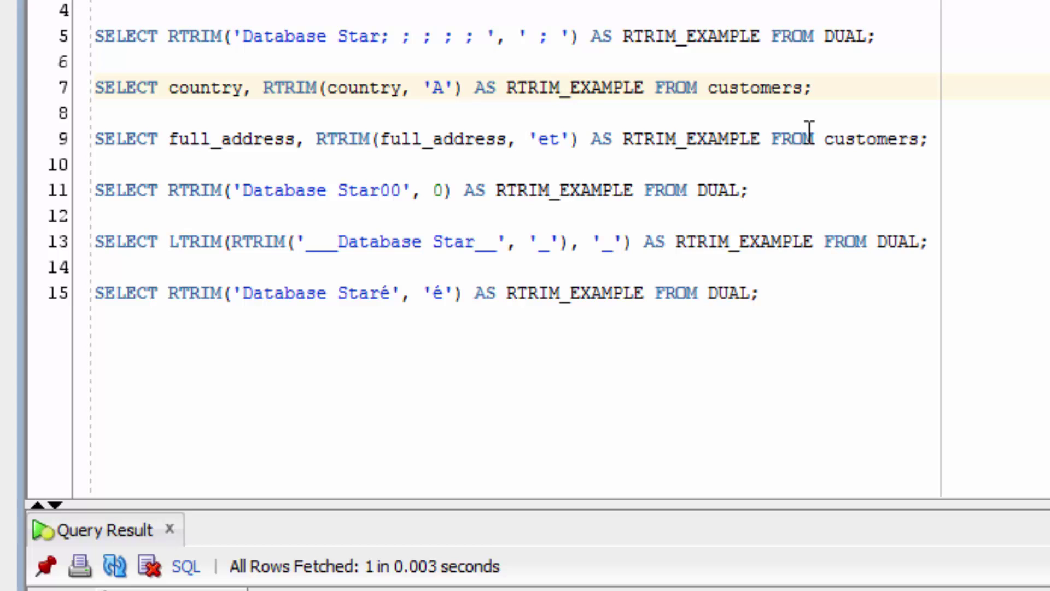
# - Run the line 7 country query trimming 'A', listing 12 rows with USA as US
pyautogui.hotkey('ctrl', 'Return')
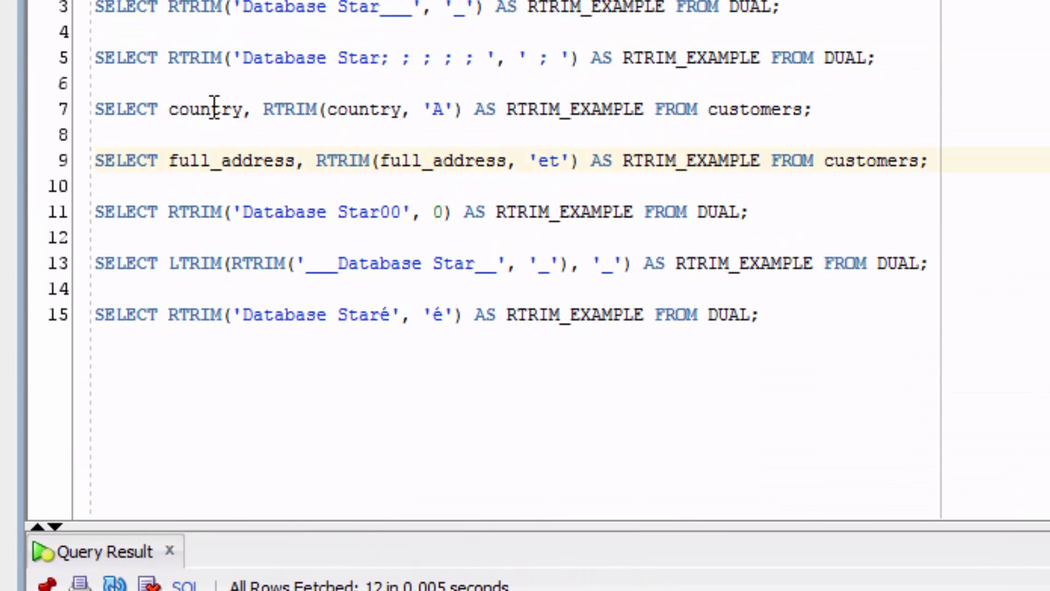
# - Run the full_address RTRIM 'et' query and inspect the 10 Main Str and 14 Long Avenu values
pyautogui.tripleClick(672, 164)
pyautogui.hotkey('ctrl', 'Return')
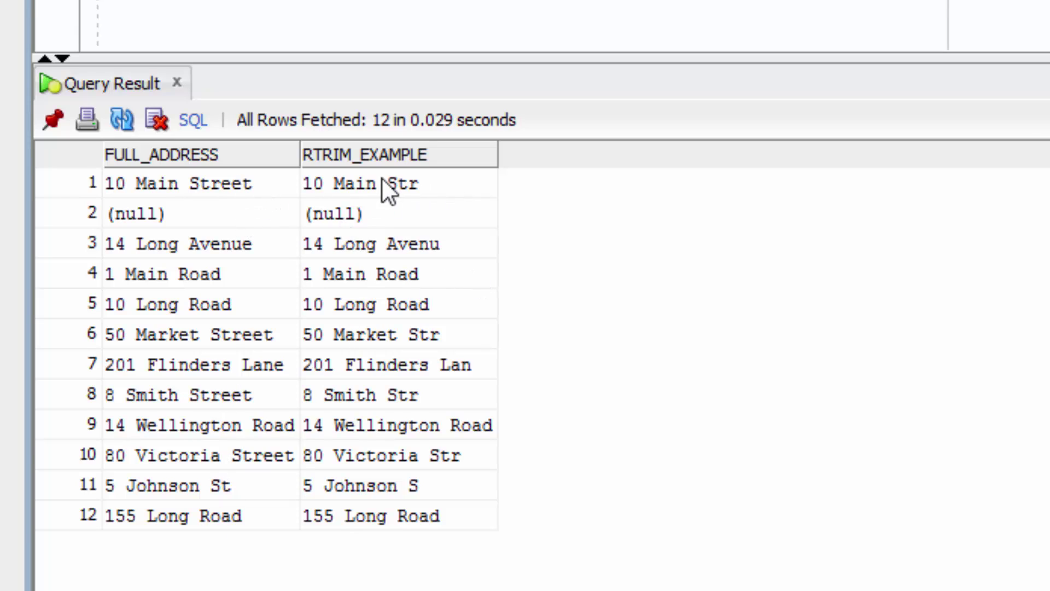
pyautogui.click(435, 190)
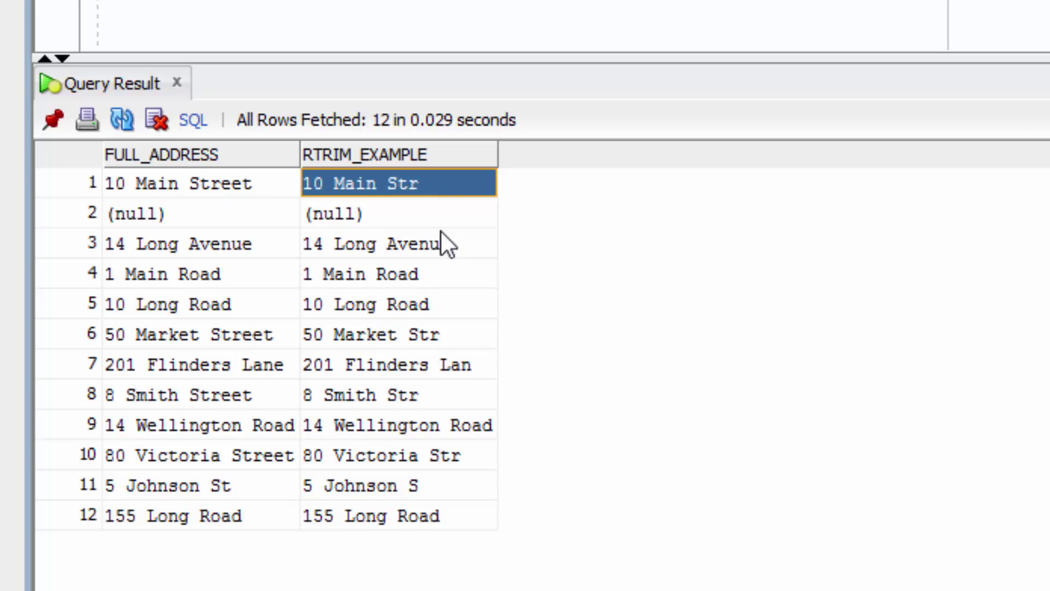
pyautogui.click(413, 249)
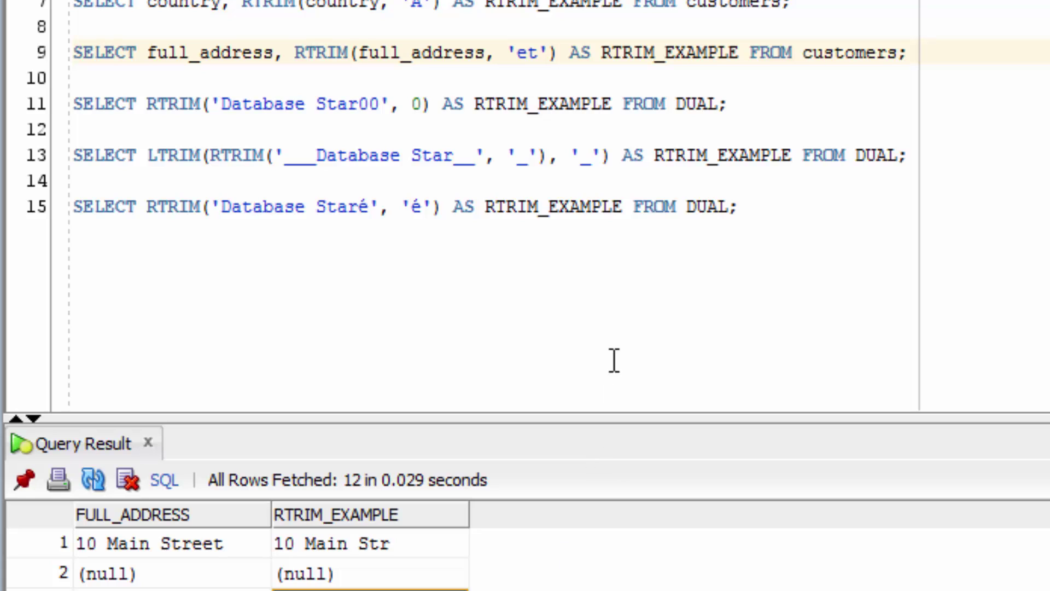
# - Run the Star00, nested LTRIM/RTRIM and accented Staré queries on lines 11, 13 and 15
pyautogui.click(327, 103)
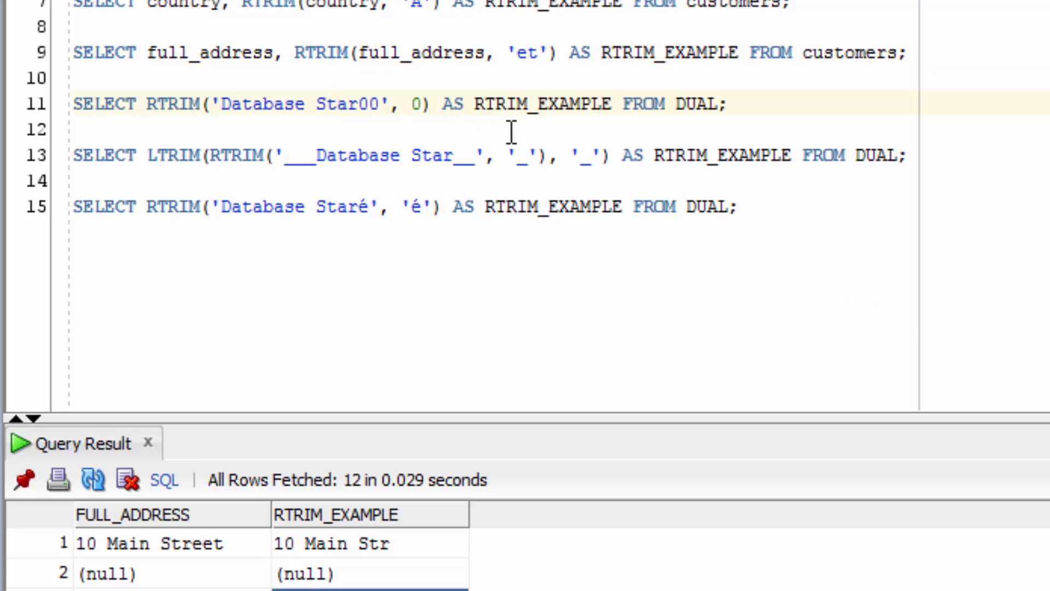
pyautogui.hotkey('ctrl', 'Return')
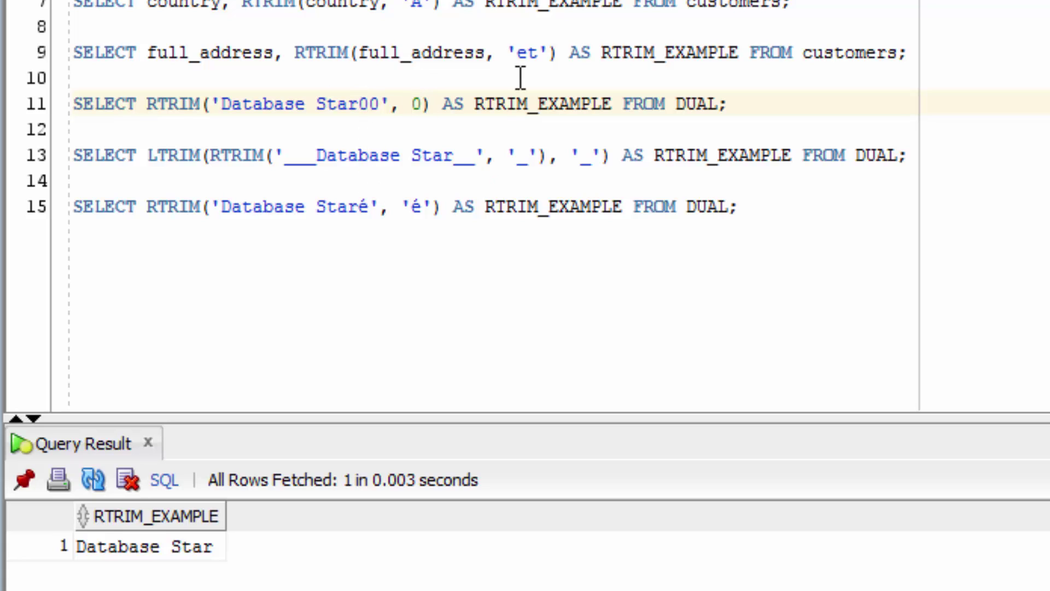
pyautogui.click(678, 154)
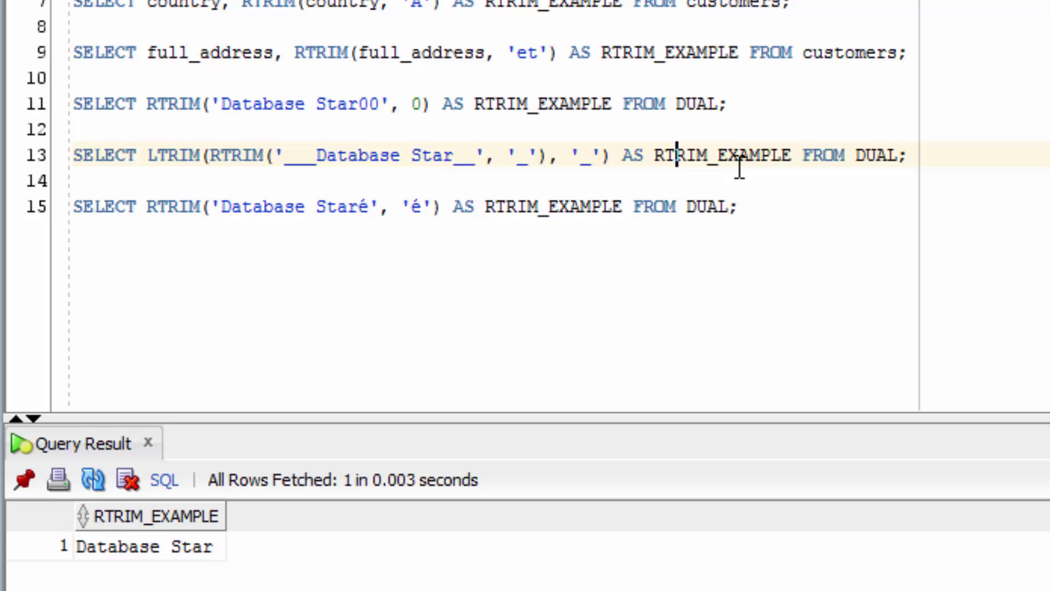
pyautogui.hotkey('ctrl', 'Return')
pyautogui.click(539, 207)
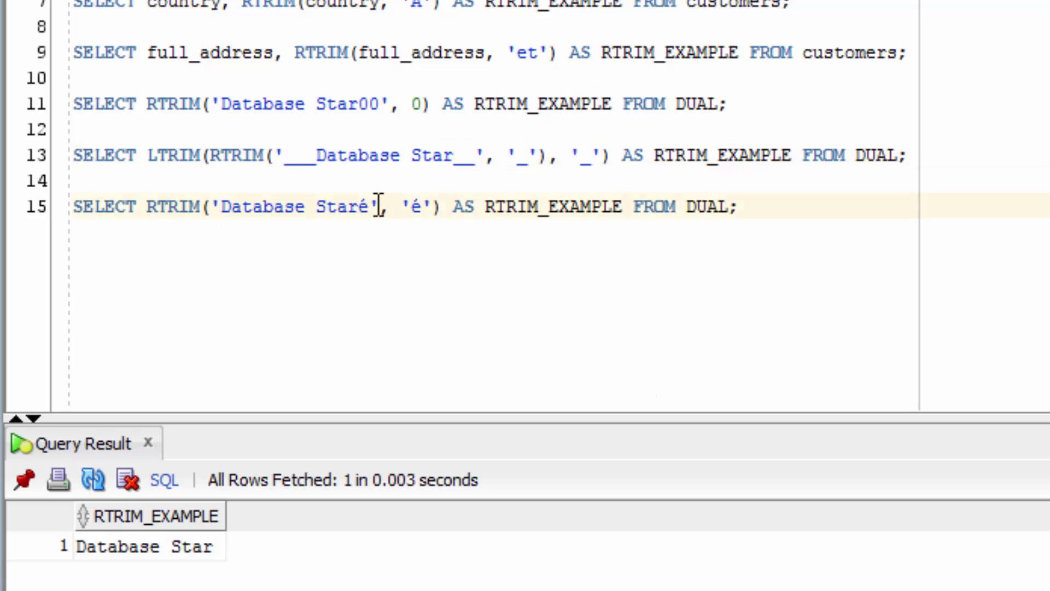
pyautogui.hotkey('ctrl', 'Return')
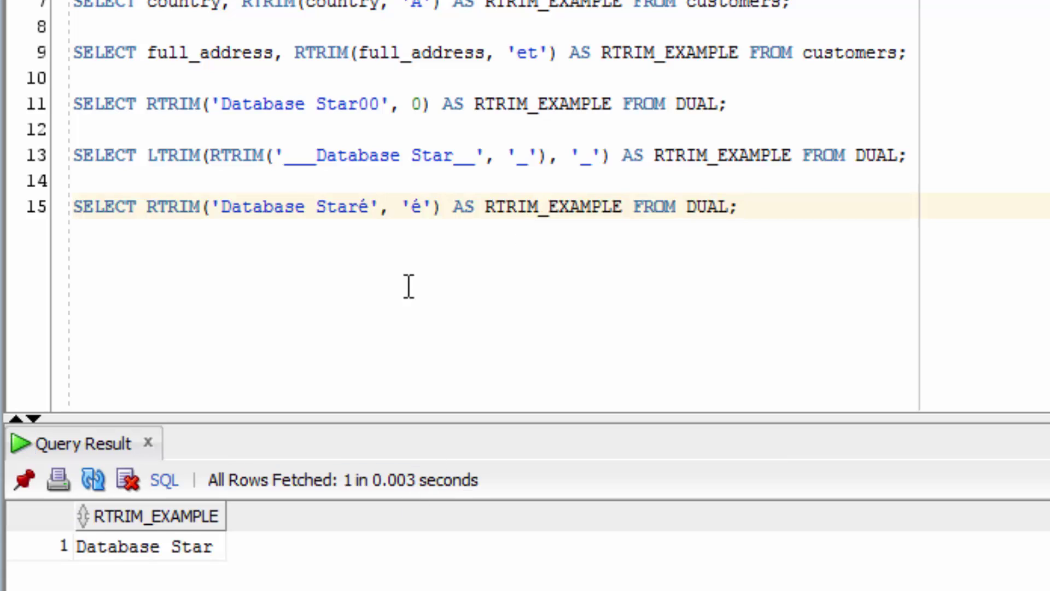